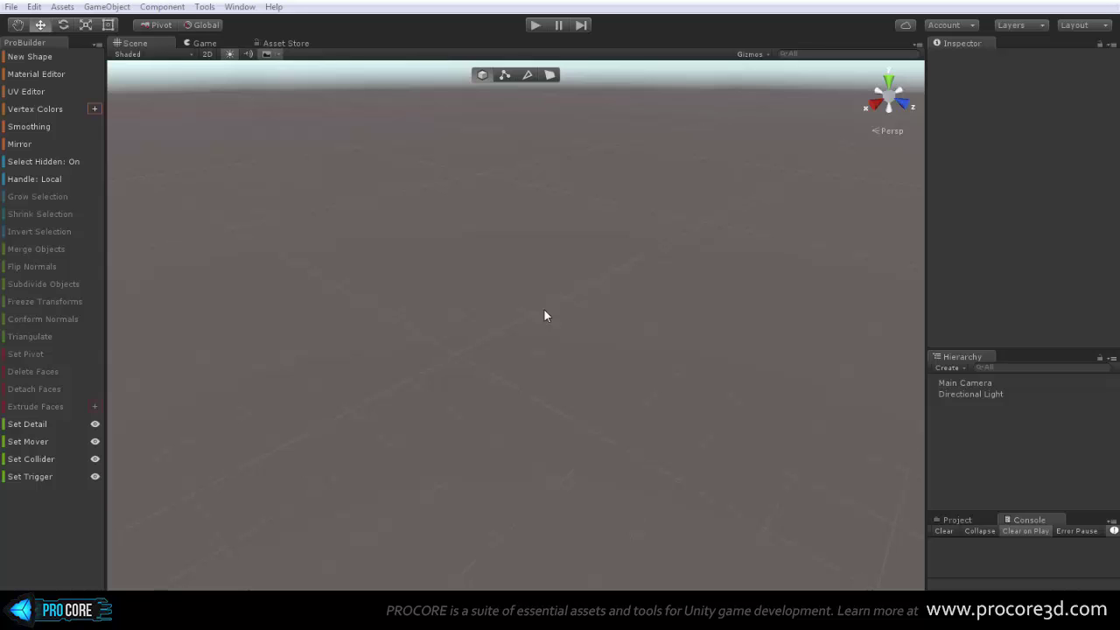
# - Tilt the Scene view, then create a new ProBuilder cube with Ctrl+K
pyautogui.moveTo(493, 393); pyautogui.dragTo(504, 373, button='right')
pyautogui.hotkey('ctrl', 'k')
# - In face mode, extrude the cube's right face into a bar, then its long side into a slab
pyautogui.scroll(2, 599, 187)
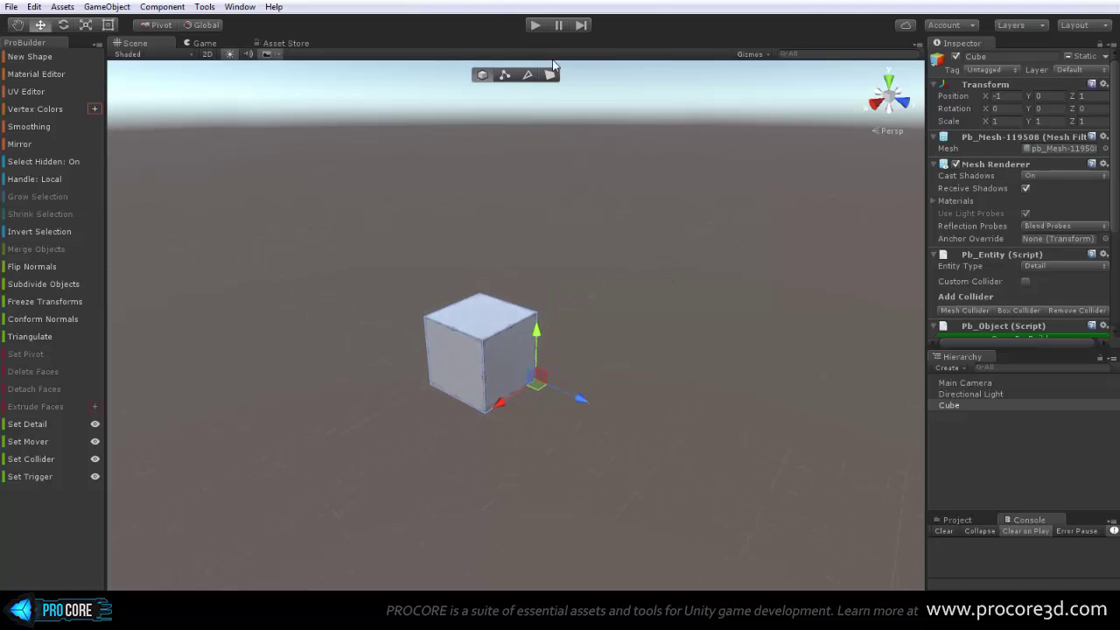
pyautogui.click(549, 74)
pyautogui.click(520, 338)
pyautogui.hotkey('ctrl', 'e')
pyautogui.hotkey('ctrl', 'e')
pyautogui.hotkey('ctrl', 'e')
pyautogui.keyDown('alt'); pyautogui.moveTo(692, 382); pyautogui.dragTo(513, 358); pyautogui.keyUp('alt')
pyautogui.click(499, 352)
pyautogui.hotkey('ctrl', 'e')
pyautogui.hotkey('ctrl', 'e')
pyautogui.hotkey('ctrl', 'e')
pyautogui.hotkey('ctrl', 'e')
pyautogui.hotkey('ctrl', 'e')
# - Raise the slab's top faces into a tall box and select its front top edge in edge mode
pyautogui.moveTo(339, 387); pyautogui.dragTo(761, 307)
pyautogui.keyDown('alt'); pyautogui.moveTo(761, 306); pyautogui.dragTo(577, 333); pyautogui.keyUp('alt')
pyautogui.keyDown('shift'); pyautogui.moveTo(610, 249); pyautogui.dragTo(615, 186); pyautogui.keyUp('shift')
pyautogui.keyDown('alt'); pyautogui.moveTo(583, 306); pyautogui.dragTo(501, 340); pyautogui.keyUp('alt')
pyautogui.click(526, 76)
pyautogui.keyDown('alt'); pyautogui.moveTo(660, 307); pyautogui.dragTo(660, 327); pyautogui.keyUp('alt')
pyautogui.click(445, 296)
# - Connect the front and back top edges with Alt+E and lift the new edge into a ridge
pyautogui.click(604, 236)
pyautogui.hotkey('alt', 'e')
pyautogui.moveTo(511, 199); pyautogui.dragTo(520, 174)
pyautogui.keyDown('alt'); pyautogui.moveTo(467, 317); pyautogui.dragTo(524, 288); pyautogui.keyUp('alt')
# - Connect the four vertical wall edges into a horizontal loop and move it up the walls
pyautogui.click(524, 288)
pyautogui.keyDown('shift'); pyautogui.click(631, 319); pyautogui.keyUp('shift')
pyautogui.keyDown('alt'); pyautogui.moveTo(345, 348); pyautogui.dragTo(345, 325); pyautogui.keyUp('alt')
pyautogui.keyDown('shift'); pyautogui.click(340, 330); pyautogui.keyUp('shift')
pyautogui.keyDown('shift'); pyautogui.click(417, 302); pyautogui.keyUp('shift')
pyautogui.hotkey('alt', 'e')
pyautogui.keyDown('alt'); pyautogui.moveTo(723, 327); pyautogui.dragTo(520, 332); pyautogui.keyUp('alt')
pyautogui.moveTo(502, 268); pyautogui.dragTo(514, 232)
pyautogui.scroll(5, 596, 224)
pyautogui.keyDown('alt'); pyautogui.moveTo(562, 147); pyautogui.dragTo(634, 303); pyautogui.keyUp('alt')
# - Select the roof's edge face strip and extrude it outward with Extrude Faces distance 0.25
pyautogui.click(549, 74)
pyautogui.click(601, 288)
pyautogui.keyDown('alt'); pyautogui.moveTo(433, 368); pyautogui.dragTo(362, 300); pyautogui.keyUp('alt')
pyautogui.keyDown('alt'); pyautogui.moveTo(354, 344); pyautogui.dragTo(385, 393); pyautogui.keyUp('alt')
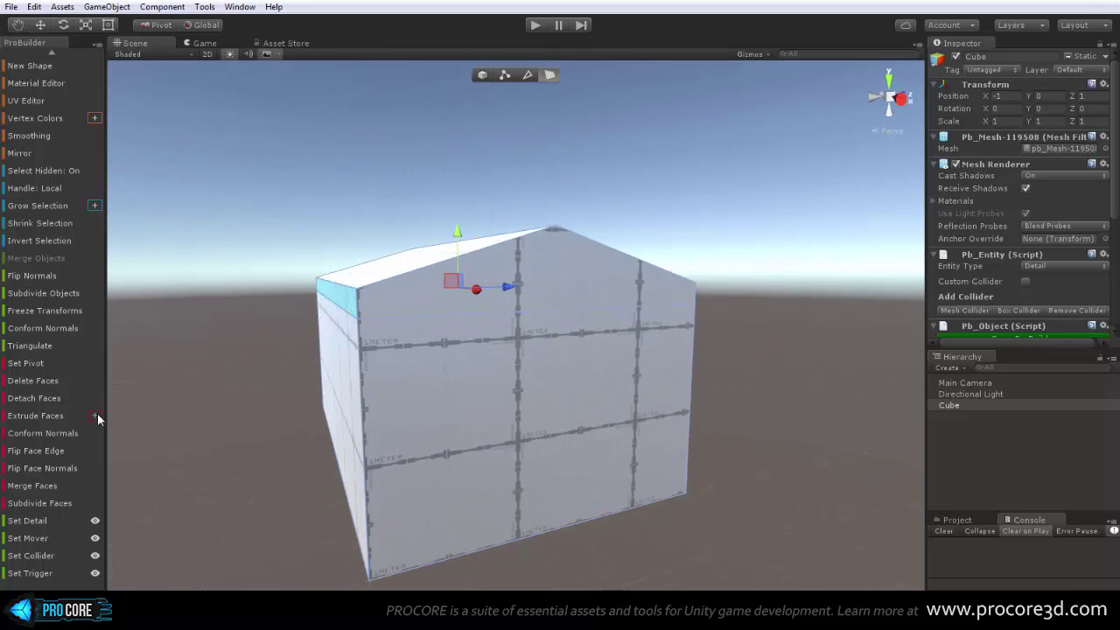
pyautogui.click(94, 415)
pyautogui.moveTo(240, 158); pyautogui.dragTo(344, 112)
pyautogui.click(311, 202)
pyautogui.press('BackSpace')
pyautogui.click(312, 263)
pyautogui.keyDown('alt'); pyautogui.moveTo(449, 335); pyautogui.dragTo(480, 334); pyautogui.keyUp('alt')
pyautogui.click(395, 105)
pyautogui.keyDown('alt'); pyautogui.moveTo(463, 198); pyautogui.dragTo(272, 193); pyautogui.keyUp('alt')
# - Look down on the roof and select one of its edges in edge mode
pyautogui.keyDown('alt'); pyautogui.moveTo(709, 268); pyautogui.dragTo(578, 302); pyautogui.keyUp('alt')
pyautogui.scroll(5, 614, 307)
pyautogui.keyDown('alt'); pyautogui.moveTo(649, 294); pyautogui.dragTo(637, 300); pyautogui.keyUp('alt')
pyautogui.press('g')
pyautogui.press('h')
pyautogui.click(624, 297)
pyautogui.keyDown('alt'); pyautogui.moveTo(726, 329); pyautogui.dragTo(736, 345); pyautogui.keyUp('alt')
# - In vertex mode, collapse vertices at a roof corner, then select the next two corner vertices
pyautogui.click(502, 76)
pyautogui.click(586, 331)
pyautogui.hotkey('alt', 'c')
pyautogui.click(701, 237)
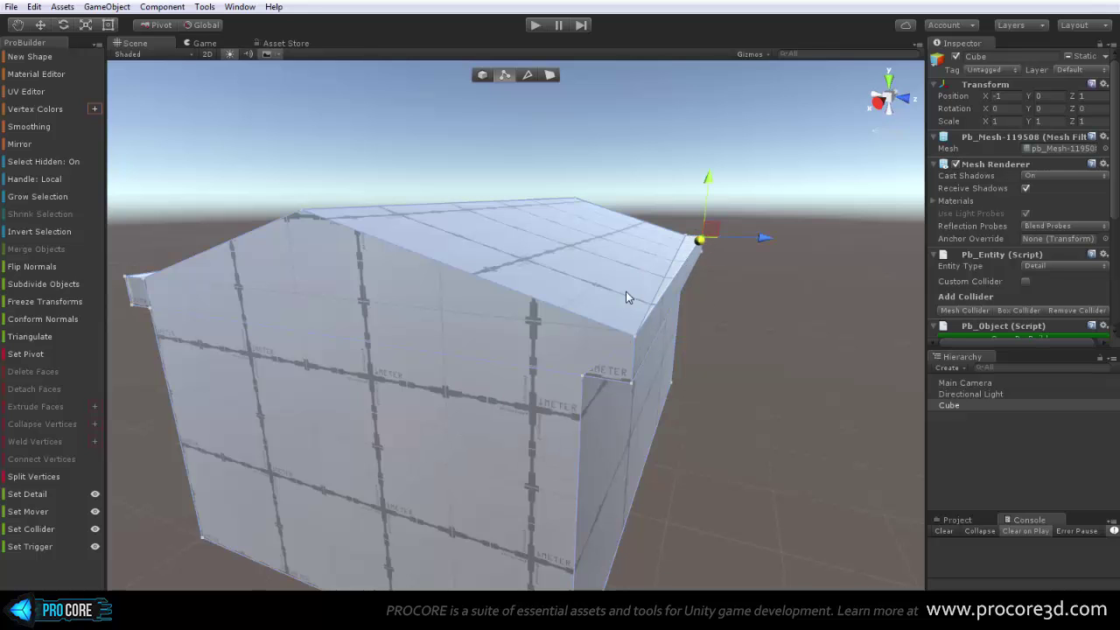
pyautogui.keyDown('alt'); pyautogui.moveTo(647, 358); pyautogui.dragTo(431, 347); pyautogui.keyUp('alt')
pyautogui.keyDown('shift'); pyautogui.click(426, 345); pyautogui.keyUp('shift')
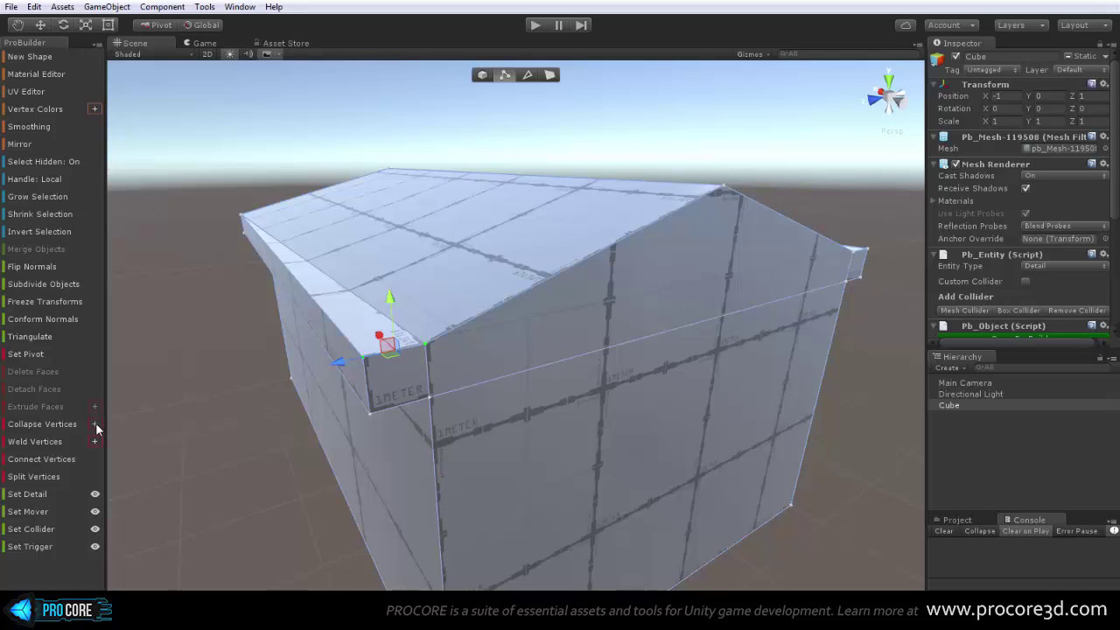
# - Open the Collapse Vertices options window and close it again
pyautogui.click(95, 423)
pyautogui.moveTo(327, 106); pyautogui.dragTo(319, 121)
pyautogui.click(385, 119)
# - Collapse the roof-overhang corner vertex and the adjacent roof-edge vertex into one point
pyautogui.click(568, 348)
pyautogui.click(365, 364)
pyautogui.keyDown('shift'); pyautogui.click(426, 347); pyautogui.keyUp('shift')
pyautogui.hotkey('alt', 'c')
pyautogui.keyDown('alt'); pyautogui.moveTo(467, 383); pyautogui.dragTo(593, 224); pyautogui.keyUp('alt')
pyautogui.keyDown('alt'); pyautogui.moveTo(347, 325); pyautogui.dragTo(480, 340); pyautogui.keyUp('alt')
# - Enable Collapse To First and merge the selected corner vertex pair onto the first vertex
pyautogui.keyDown('shift'); pyautogui.click(487, 373); pyautogui.keyUp('shift')
pyautogui.click(95, 424)
pyautogui.click(280, 205)
pyautogui.click(291, 278)
pyautogui.hotkey('ctrl', 'z')
pyautogui.keyDown('alt'); pyautogui.moveTo(549, 361); pyautogui.dragTo(578, 357); pyautogui.keyUp('alt')
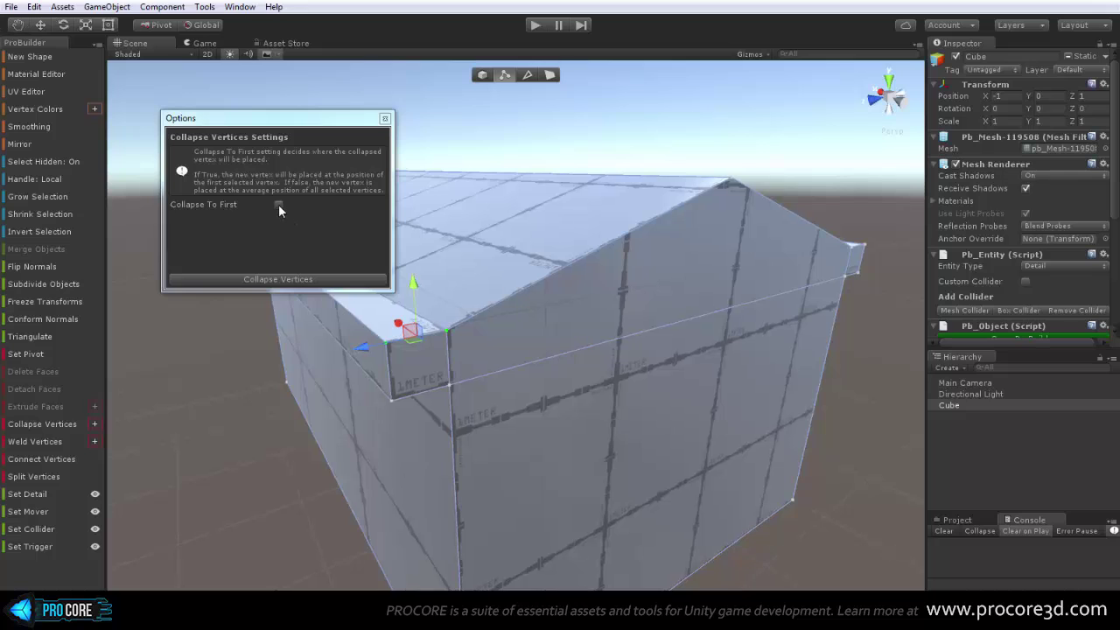
pyautogui.click(278, 205)
pyautogui.click(290, 278)
pyautogui.click(387, 119)
# - Collapse the next pair of roof-corner vertices with Alt+C and frame the result
pyautogui.keyDown('alt'); pyautogui.moveTo(462, 274); pyautogui.dragTo(328, 310); pyautogui.keyUp('alt')
pyautogui.keyDown('alt'); pyautogui.moveTo(475, 355); pyautogui.dragTo(512, 348); pyautogui.keyUp('alt')
pyautogui.click(523, 348)
pyautogui.click(567, 359)
pyautogui.keyDown('shift'); pyautogui.click(525, 357); pyautogui.keyUp('shift')
pyautogui.scroll(5, 530, 377)
pyautogui.hotkey('alt', 'c')
pyautogui.keyDown('alt'); pyautogui.moveTo(529, 376); pyautogui.dragTo(388, 393); pyautogui.keyUp('alt')
pyautogui.press('f')
# - Merge the front corner vertex with the top corner vertex, then return to Object mode
pyautogui.click(388, 393)
pyautogui.keyDown('shift'); pyautogui.click(616, 283); pyautogui.keyUp('shift')
pyautogui.hotkey('alt', 'c')
pyautogui.keyDown('alt'); pyautogui.moveTo(612, 287); pyautogui.dragTo(660, 285); pyautogui.keyUp('alt')
pyautogui.scroll(-5, 637, 381)
pyautogui.keyDown('alt'); pyautogui.moveTo(544, 217); pyautogui.dragTo(465, 86); pyautogui.keyUp('alt')
pyautogui.click(484, 74)
pyautogui.keyDown('alt'); pyautogui.moveTo(595, 205); pyautogui.dragTo(610, 304); pyautogui.keyUp('alt')
# - Deselect the house Cube by clicking empty space in the Scene view
pyautogui.click(622, 192)
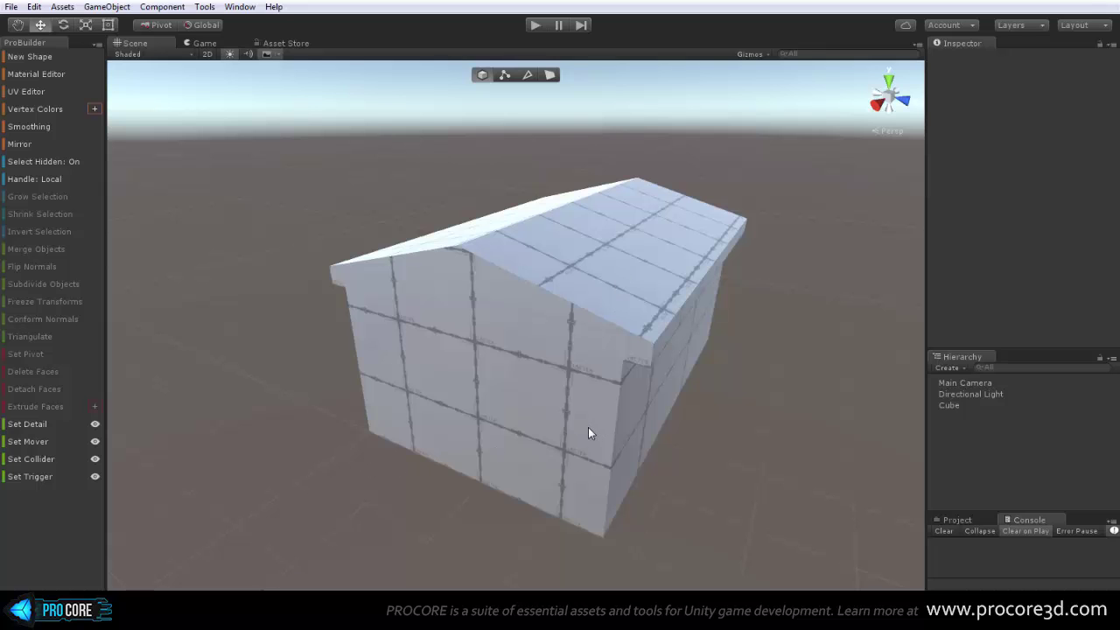